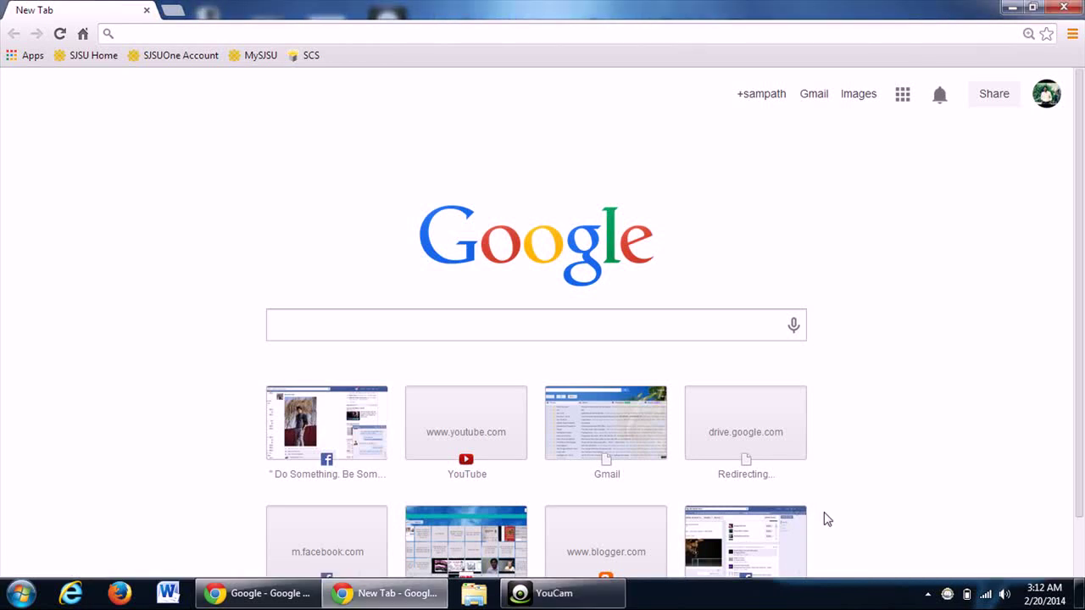
click(468, 33)
text(www.google.com/adsense/app#home)
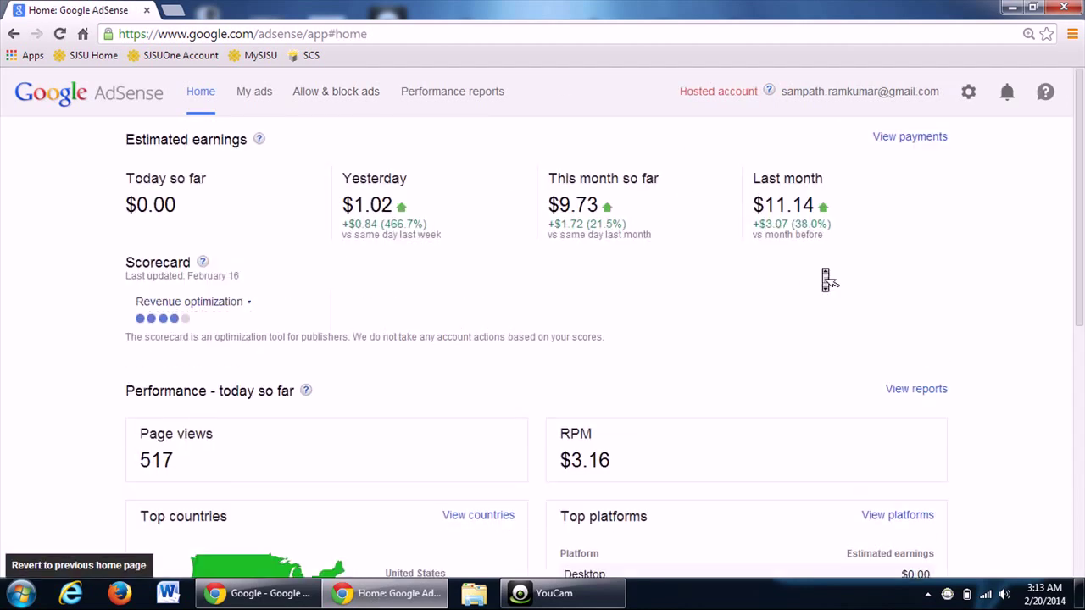
scroll(823, 279, down, 3)
scroll(824, 278, up, 3)
scroll(636, 241, down, 3)
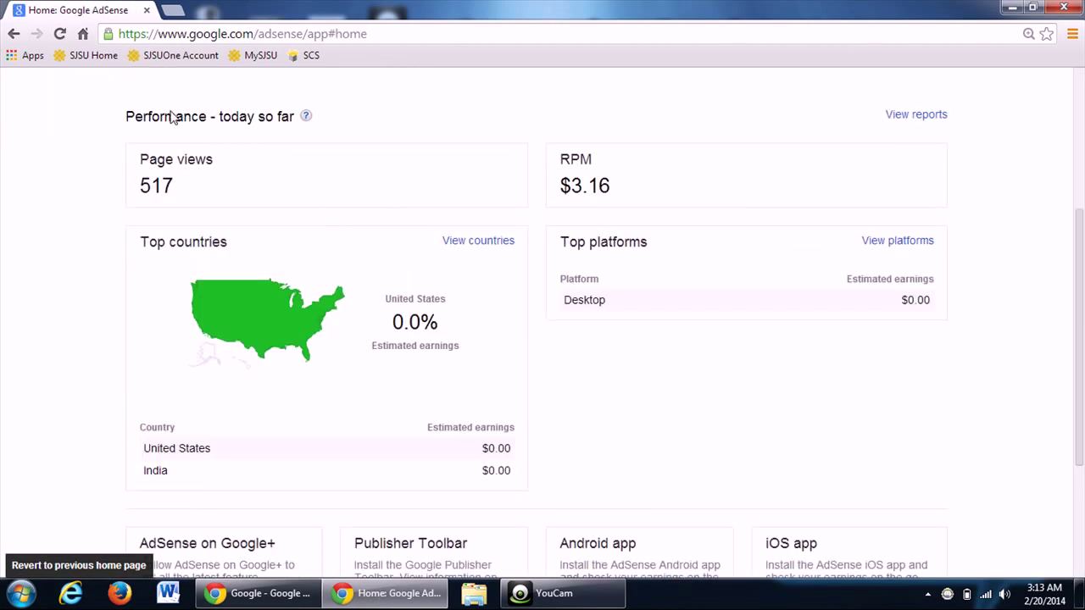
scroll(591, 387, down, 2)
scroll(591, 388, up, 5)
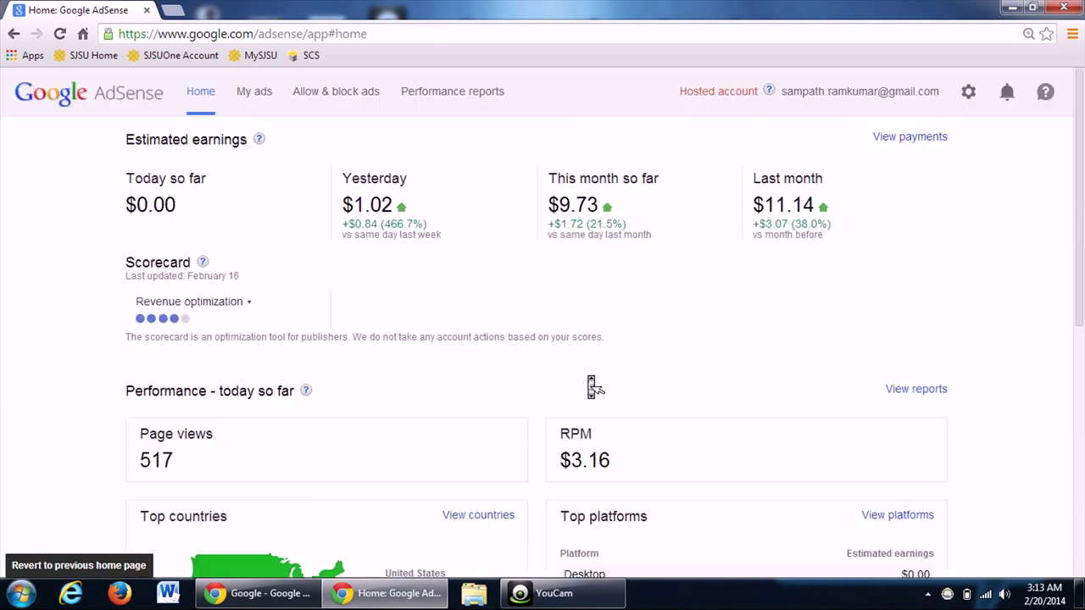
scroll(460, 206, down, 2)
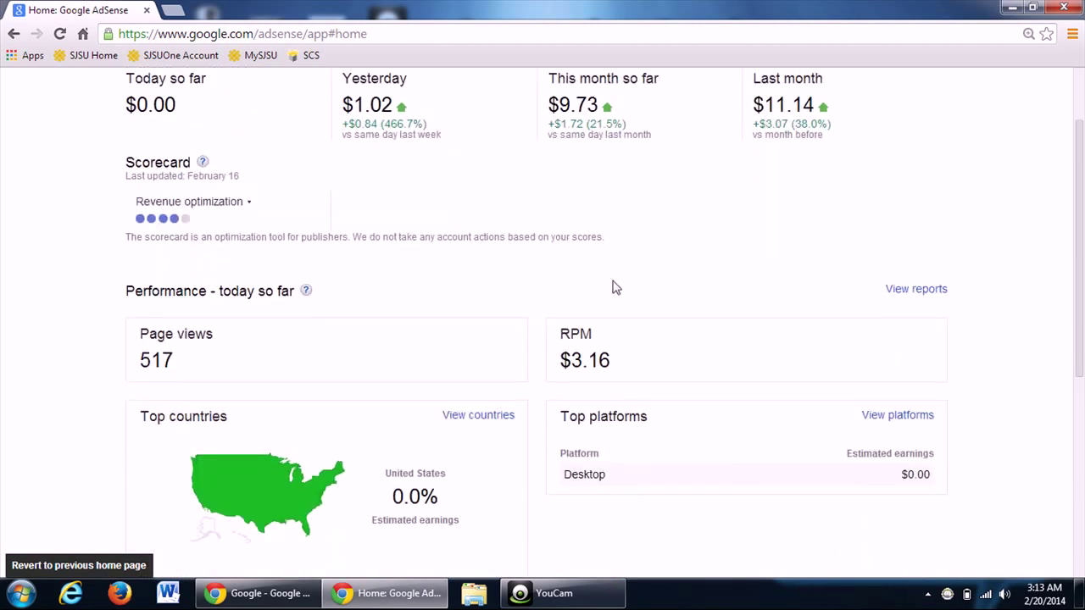
scroll(613, 285, up, 2)
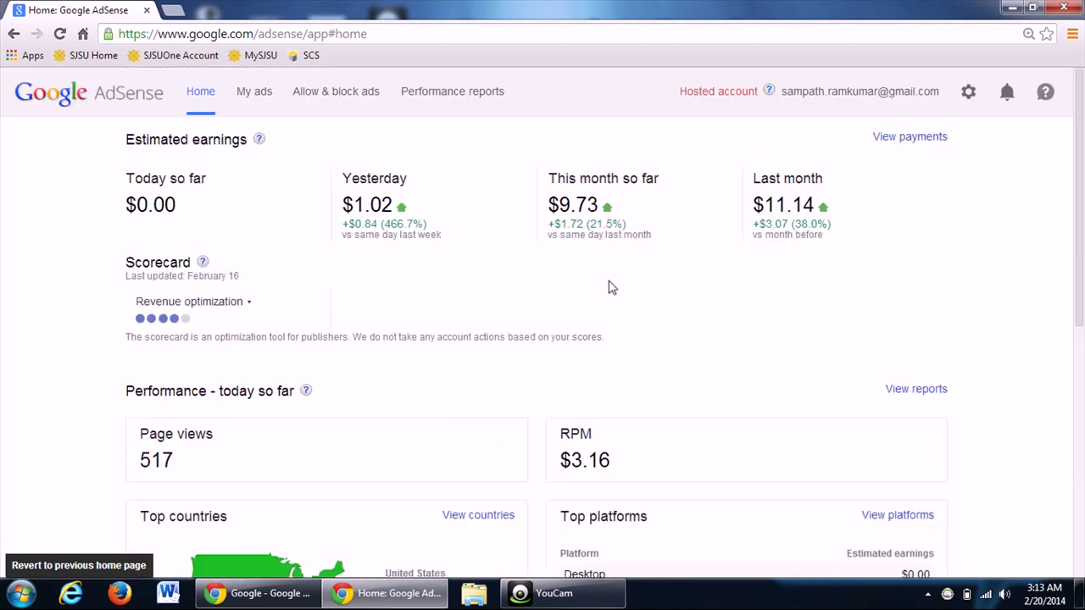
- Open the payments overview and look through the monthly history of finalized earnings and payments
click(903, 142)
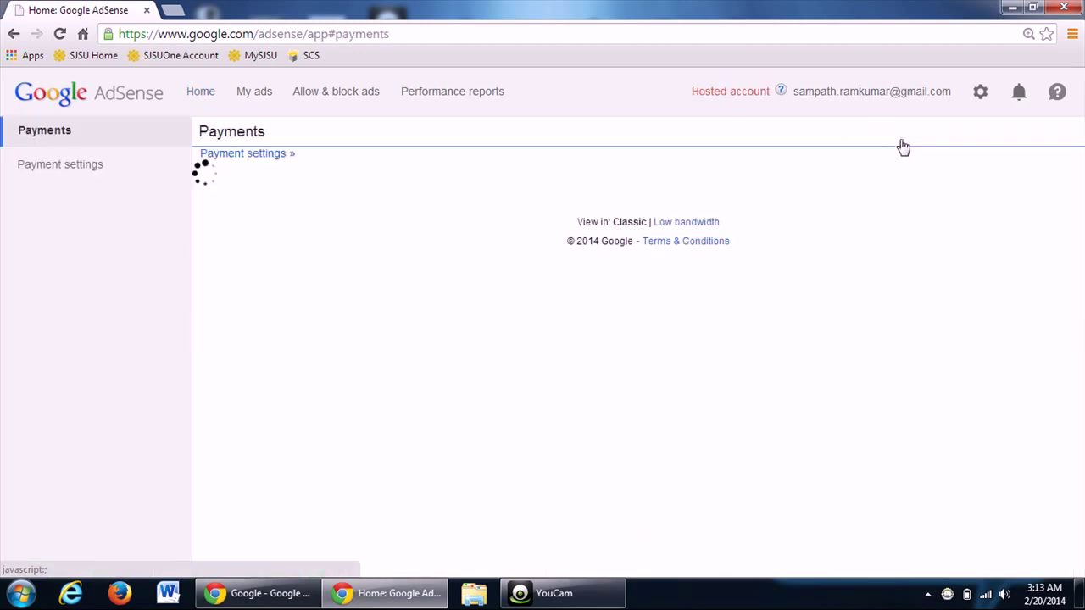
scroll(493, 270, down, 2)
scroll(496, 270, down, 6)
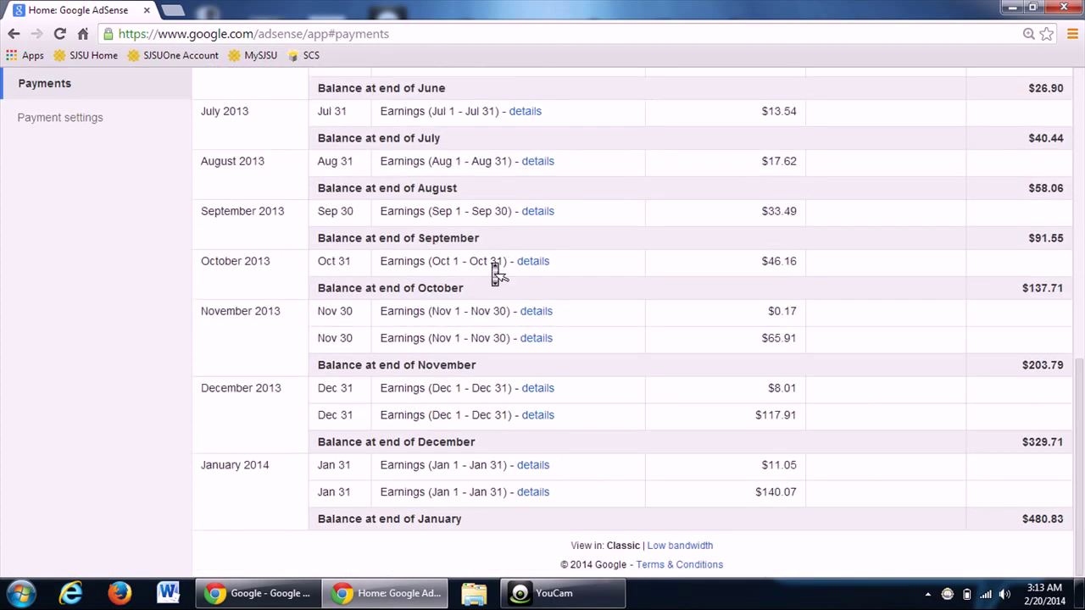
scroll(493, 269, up, 10)
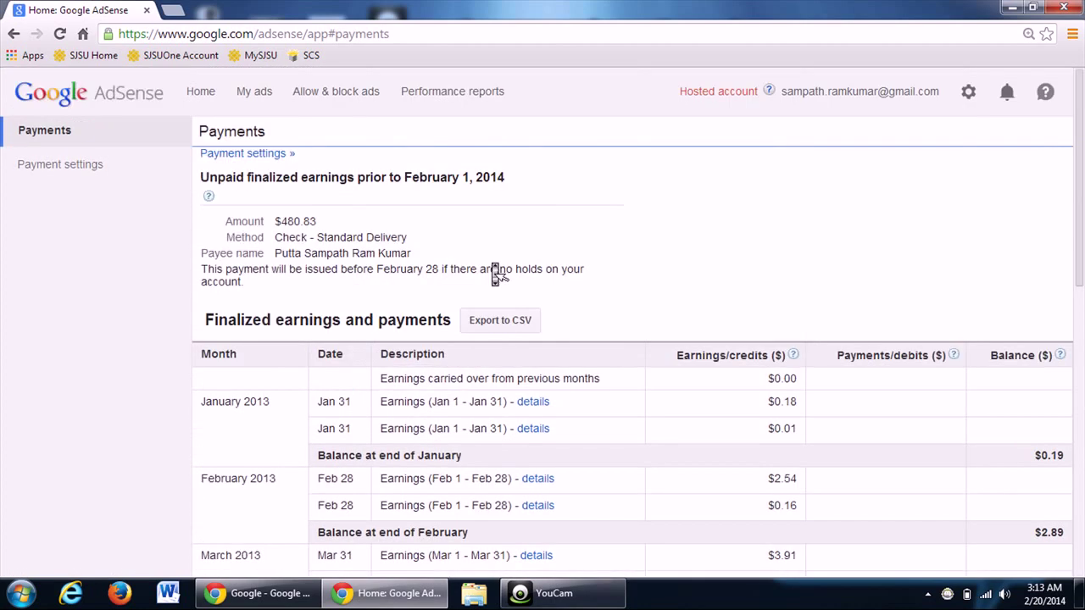
- Examine the payee, address, payment method and self-hold details in the payment settings alongside the payments overview
click(82, 170)
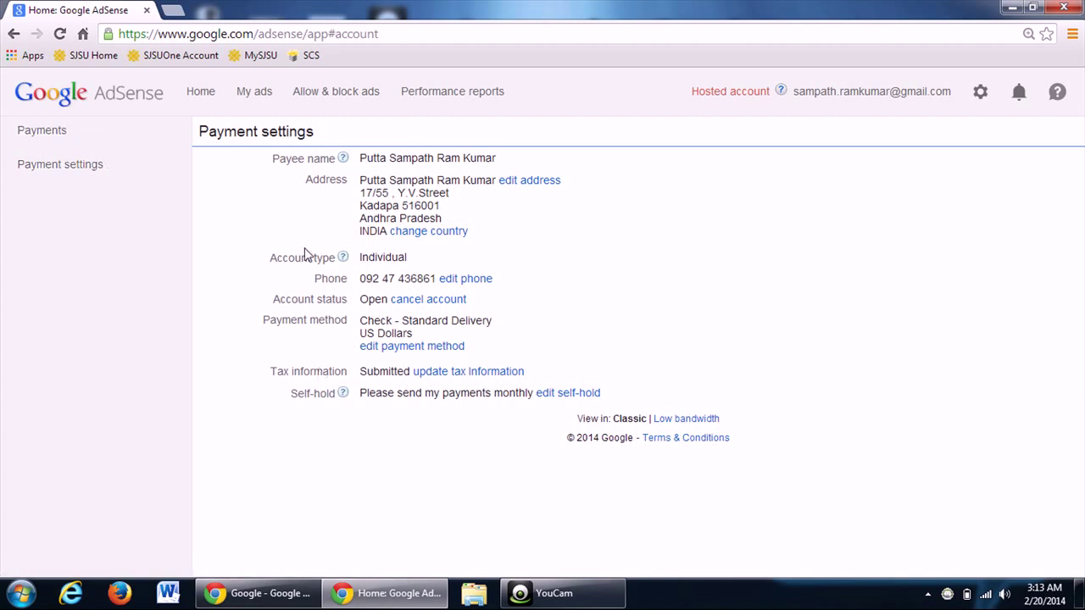
click(58, 134)
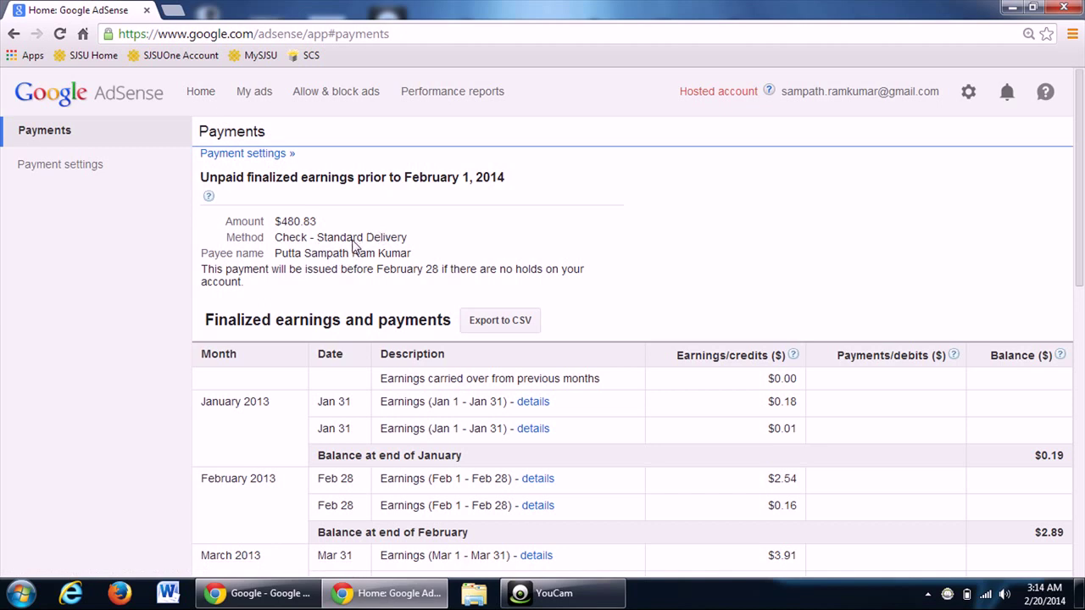
click(111, 168)
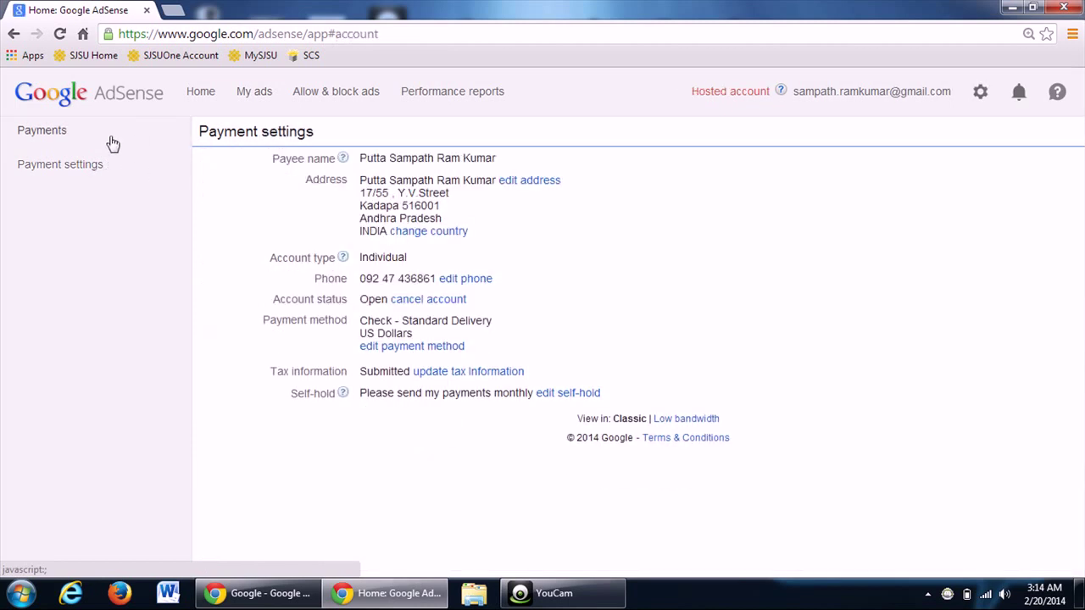
click(114, 133)
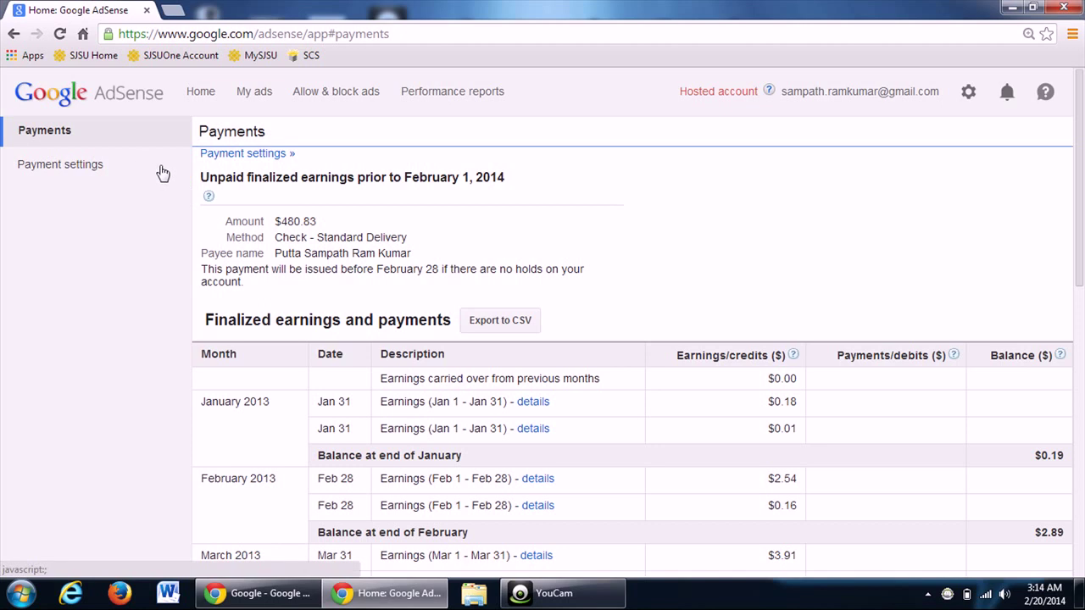
scroll(431, 286, down, 1)
click(93, 148)
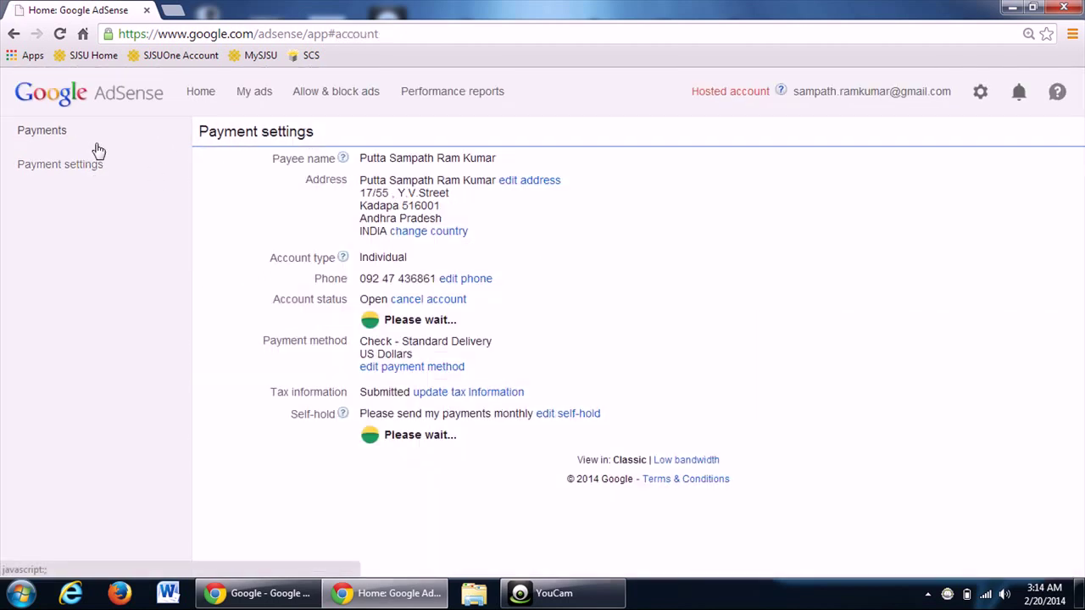
click(97, 144)
click(92, 165)
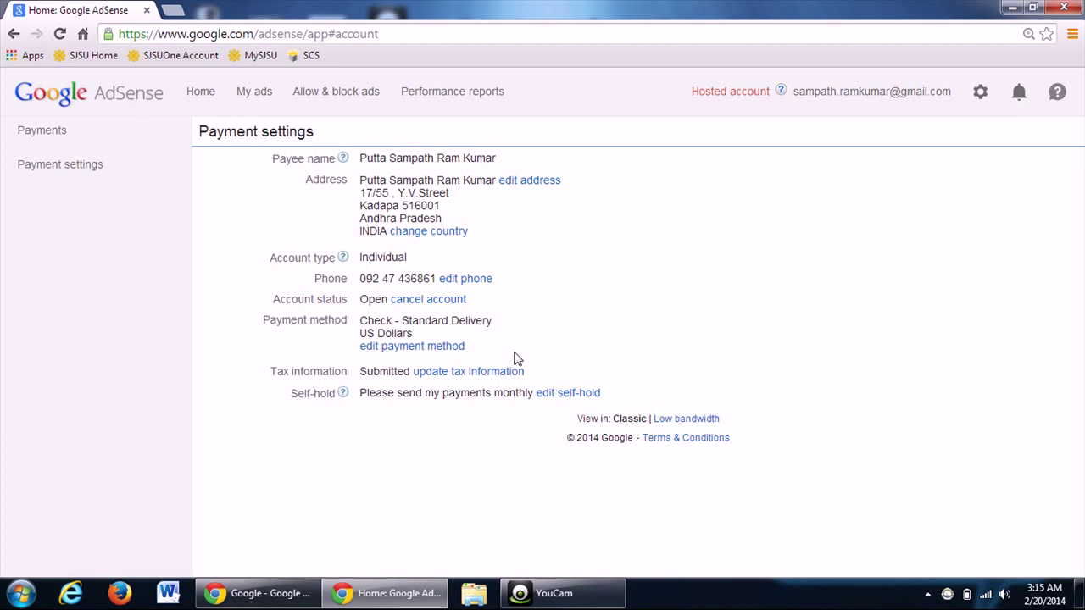
click(561, 394)
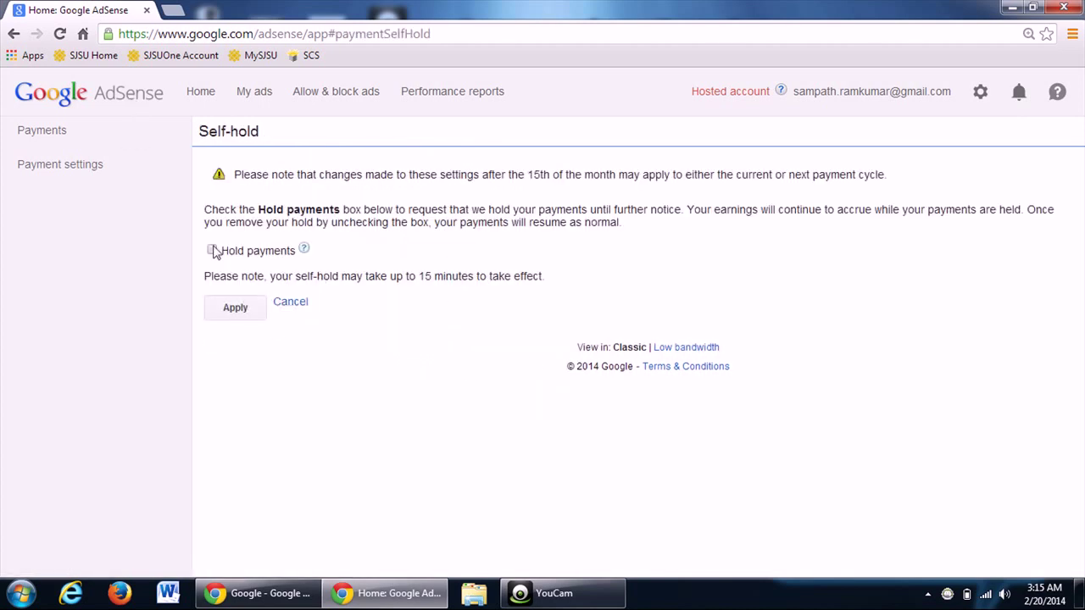
click(212, 251)
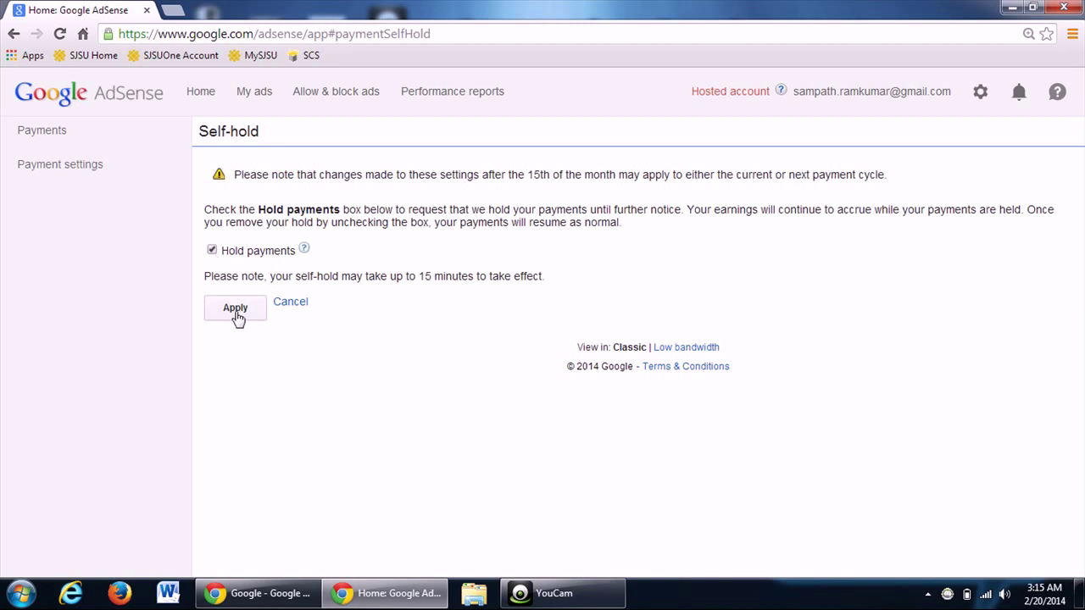
click(291, 303)
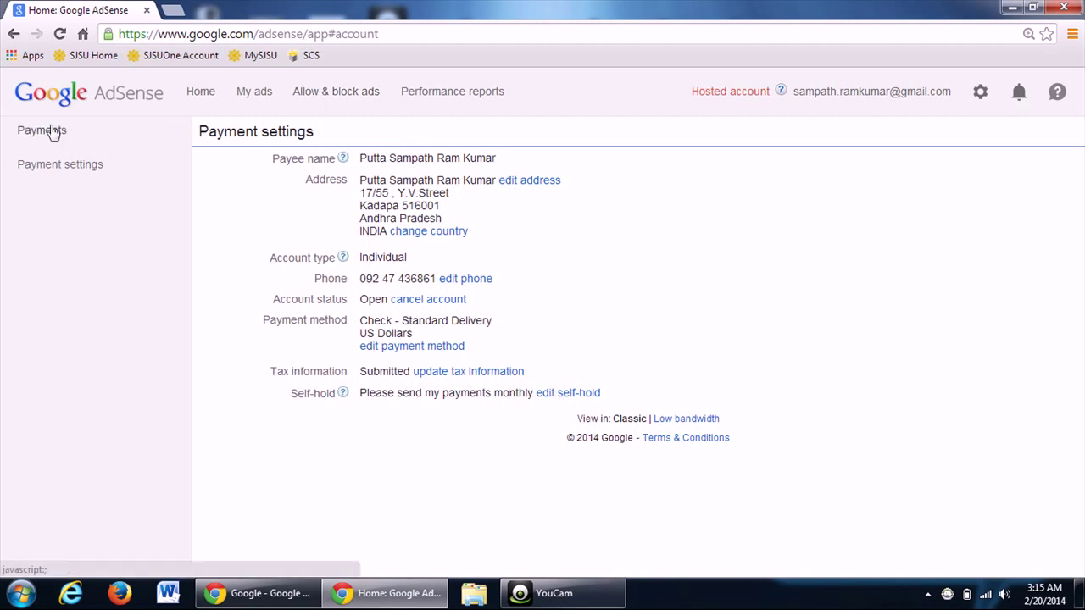
- Look through the ad units, custom channels, URL channels and experiments, and view the advertiser URL blocking page
click(200, 92)
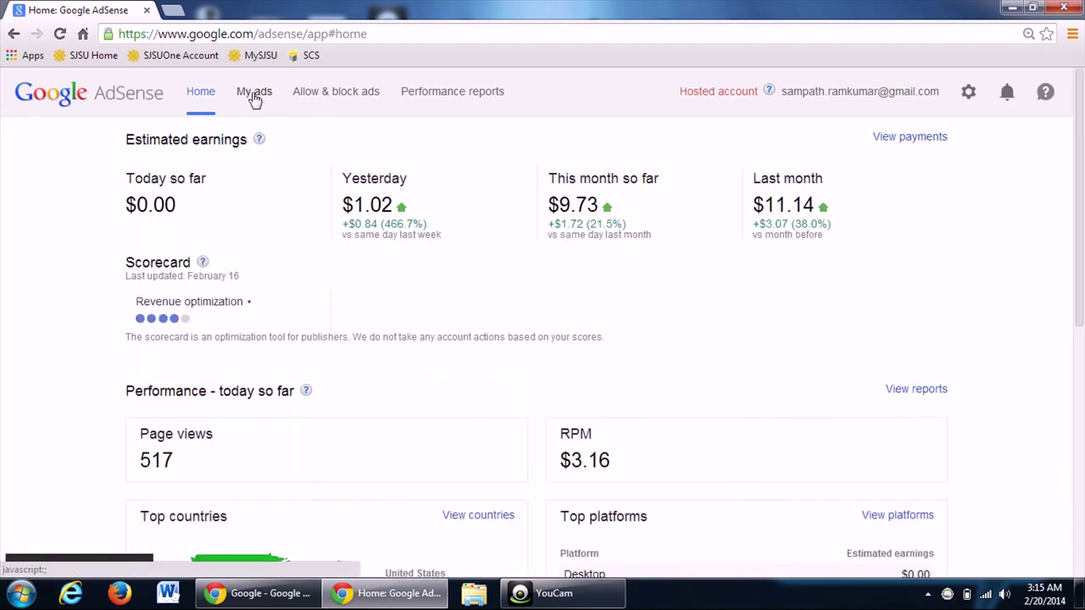
click(253, 98)
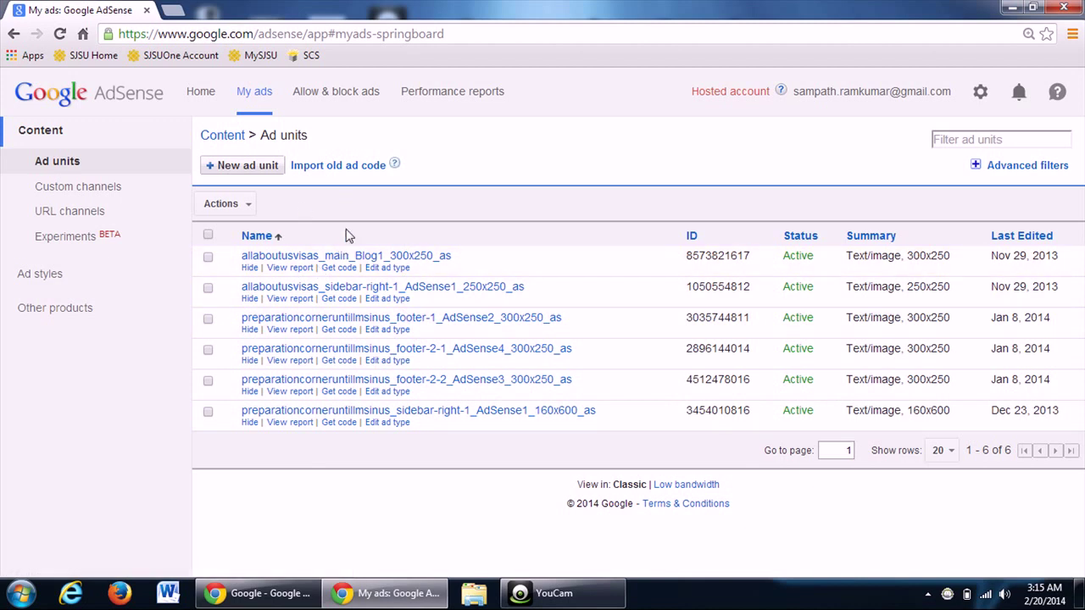
click(95, 187)
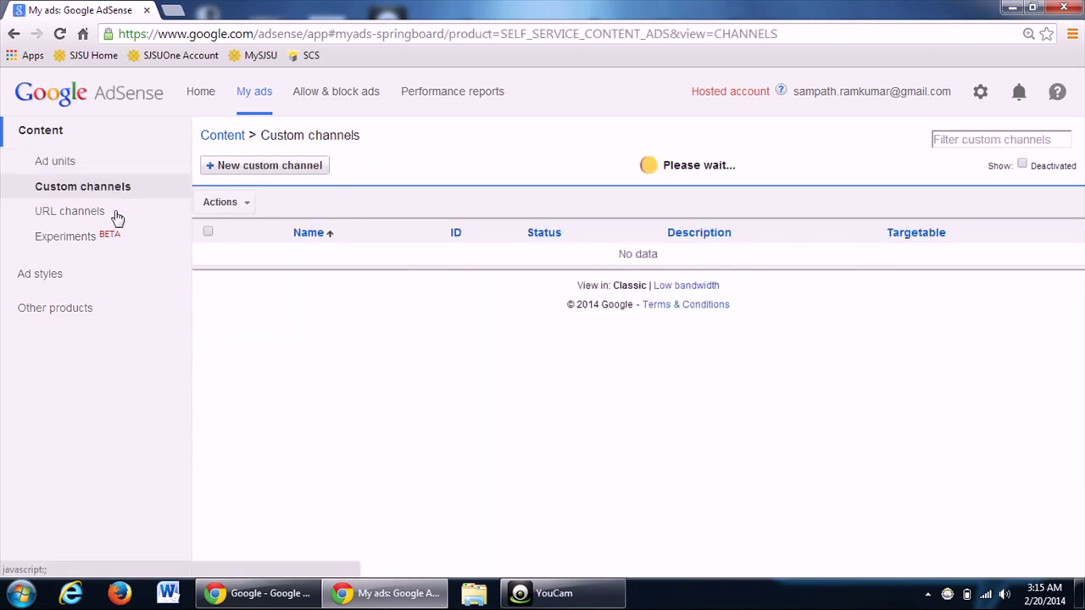
click(66, 212)
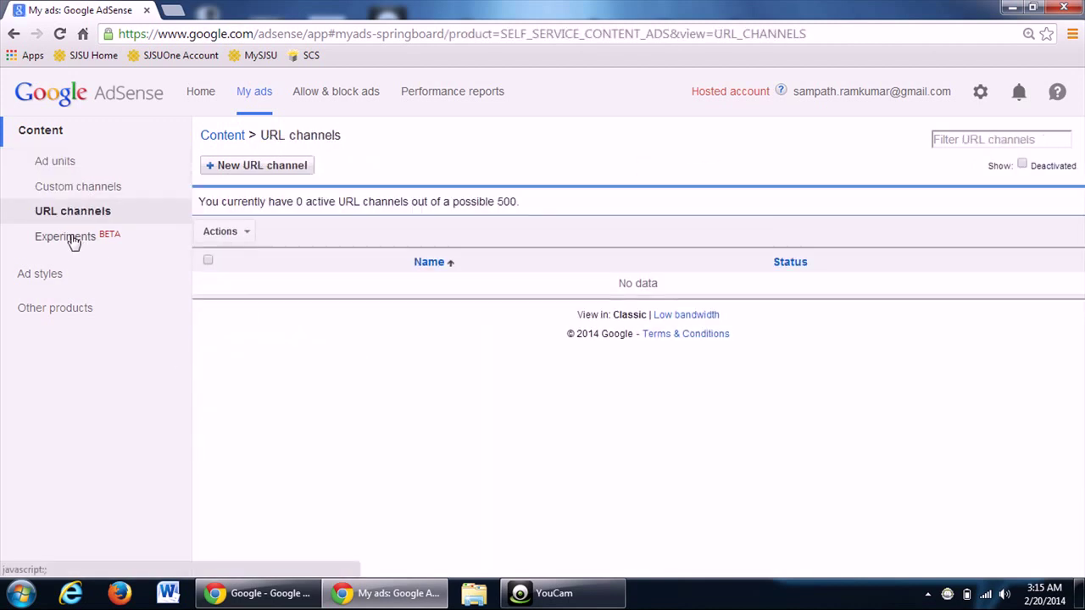
click(73, 239)
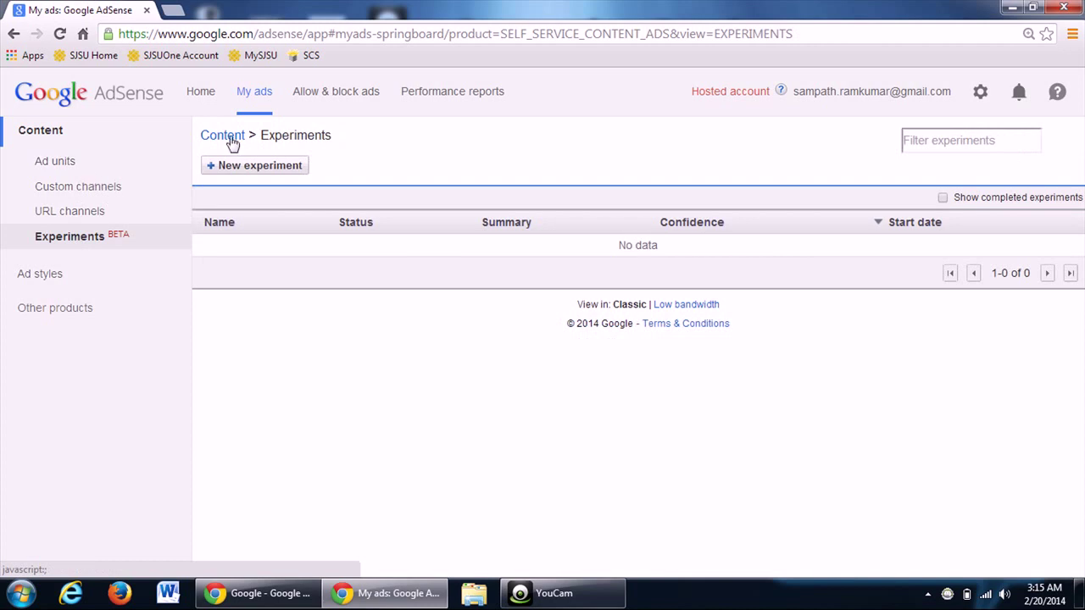
click(56, 162)
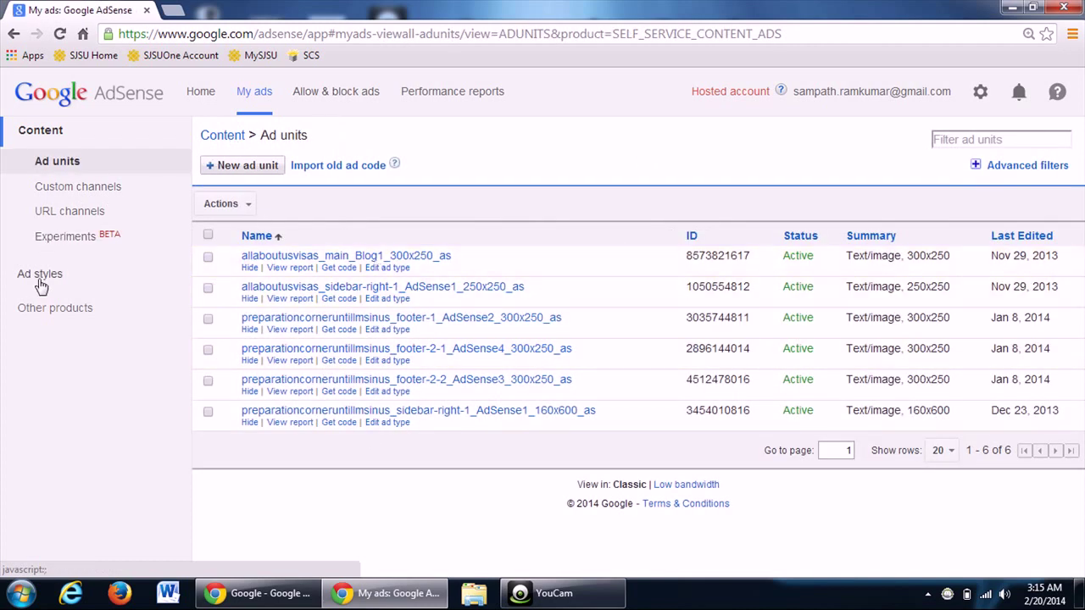
click(323, 100)
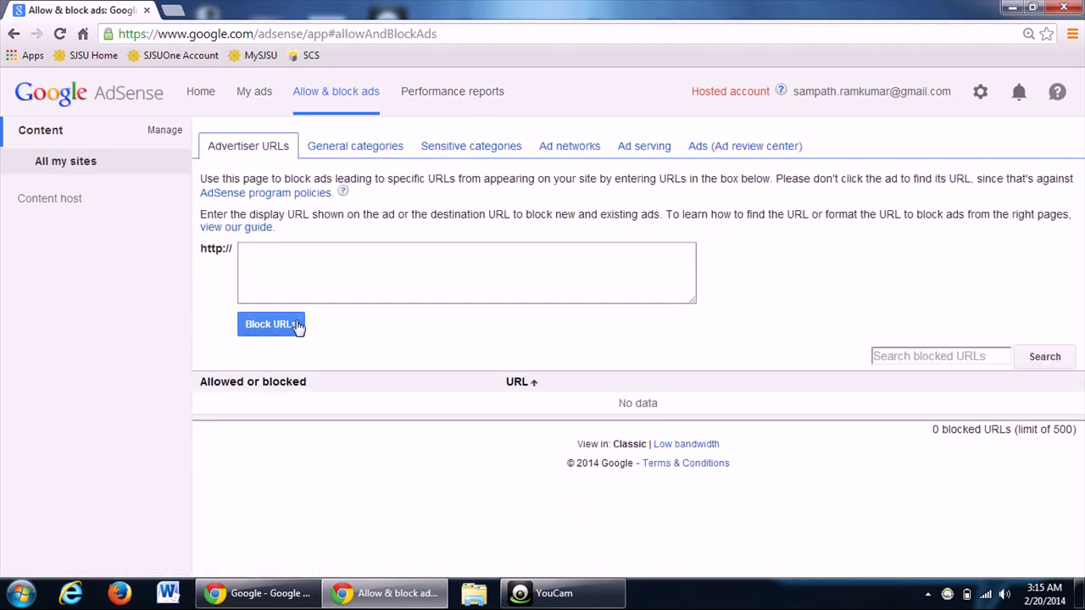
- Examine the last seven days' performance report for the entire account by day, and return to the home overview
click(447, 99)
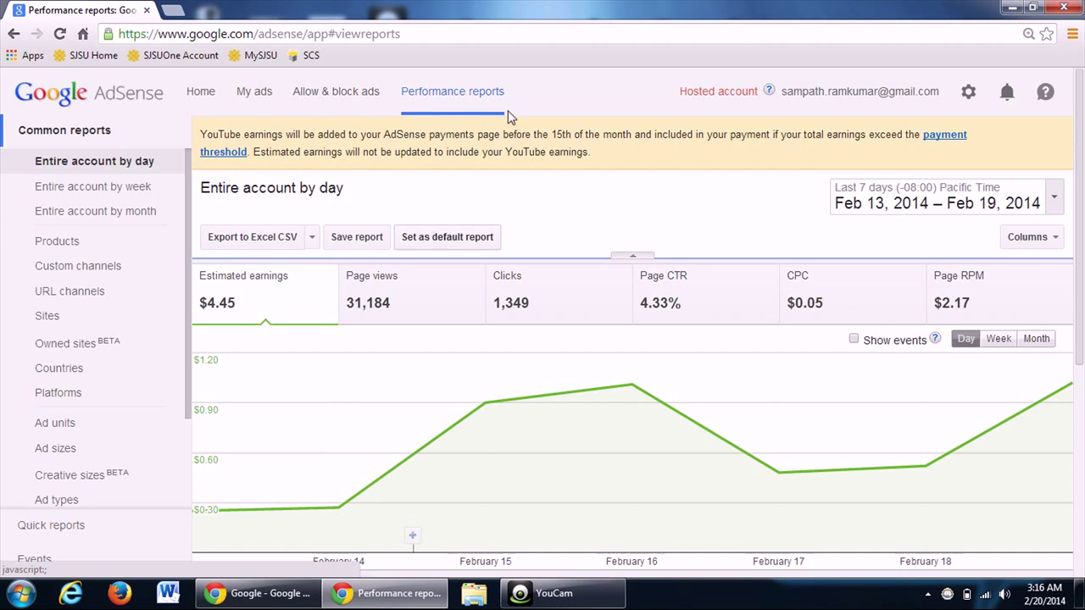
scroll(558, 225, down, 2)
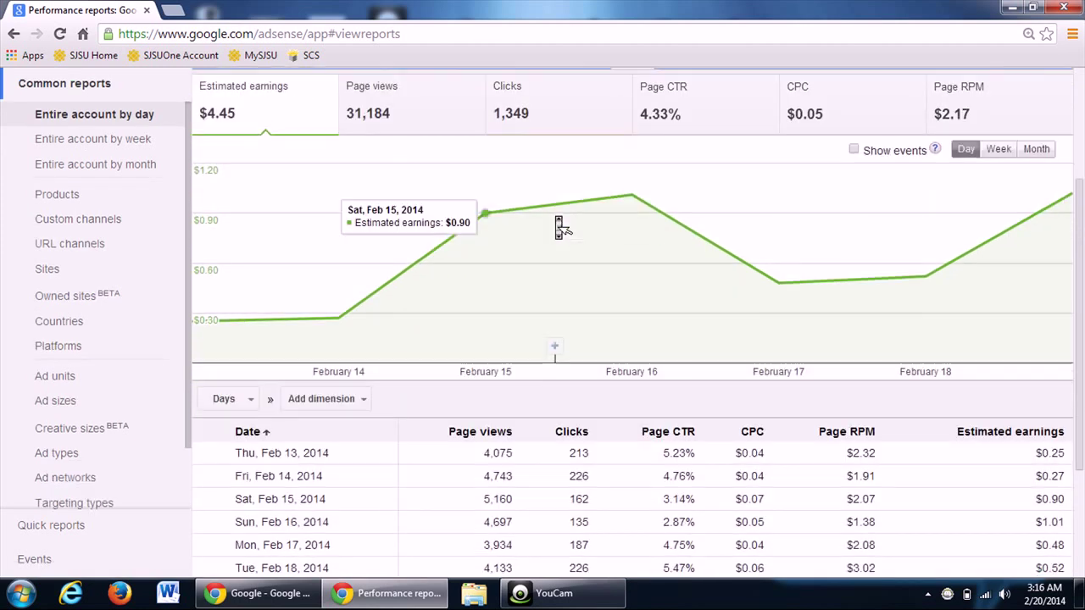
scroll(558, 227, down, 2)
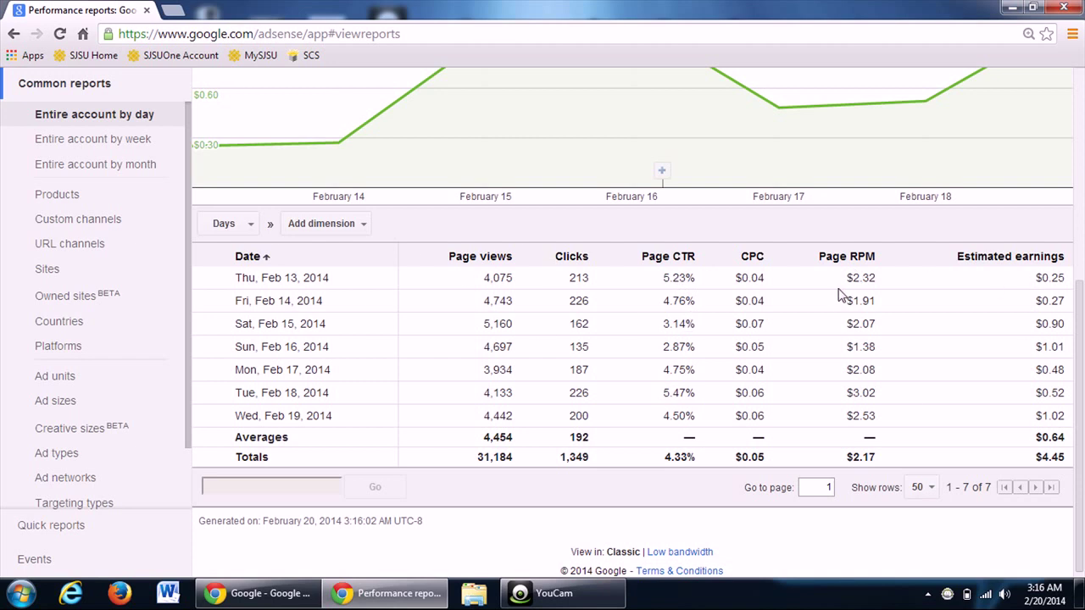
scroll(841, 296, up, 3)
scroll(841, 297, up, 2)
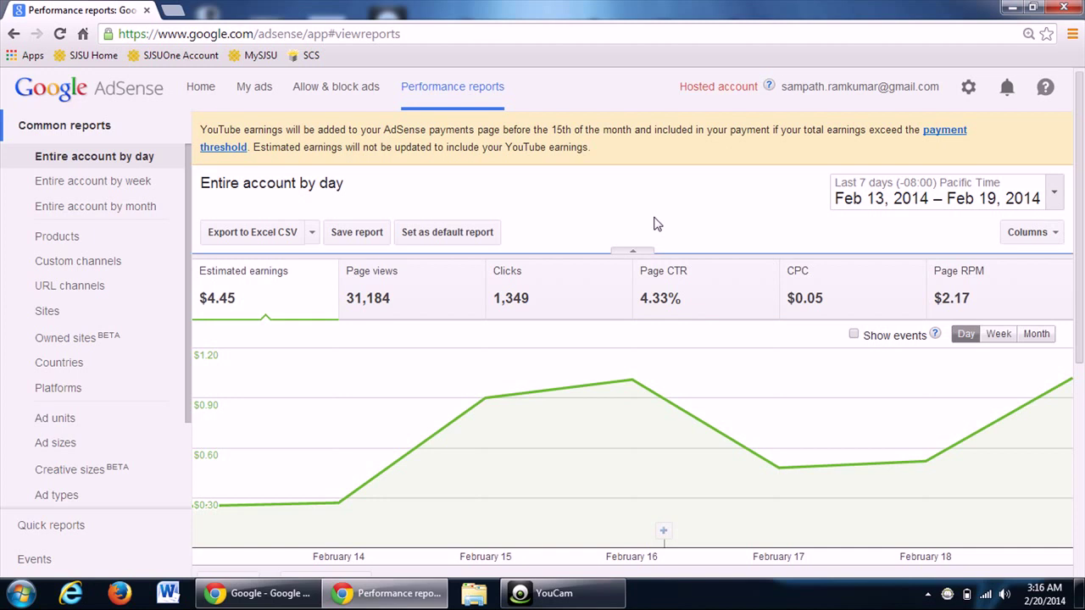
scroll(631, 223, up, 1)
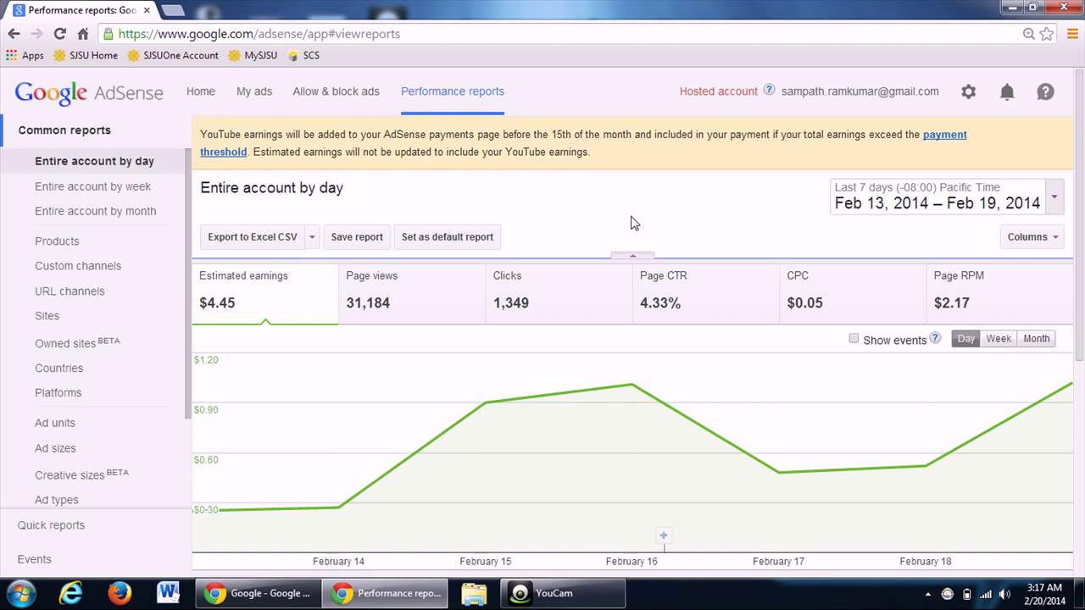
scroll(630, 223, down, 3)
scroll(631, 223, up, 3)
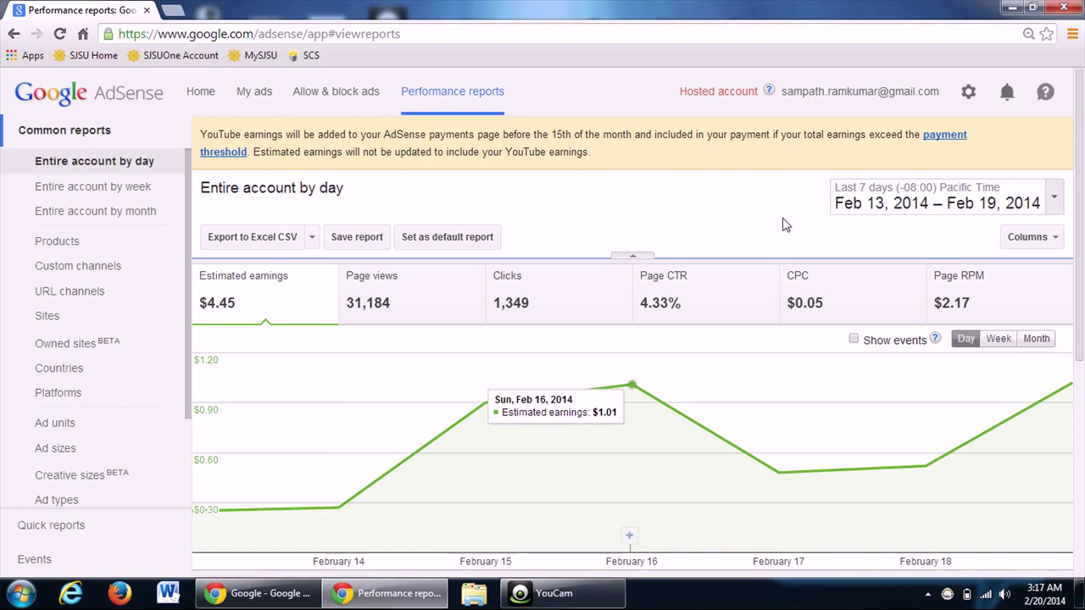
click(210, 93)
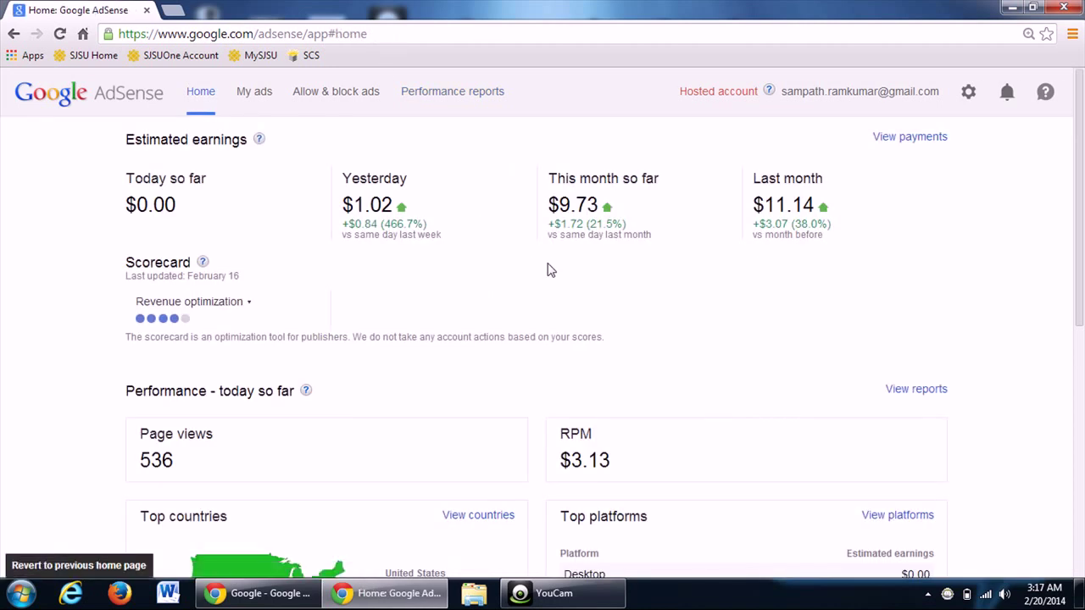